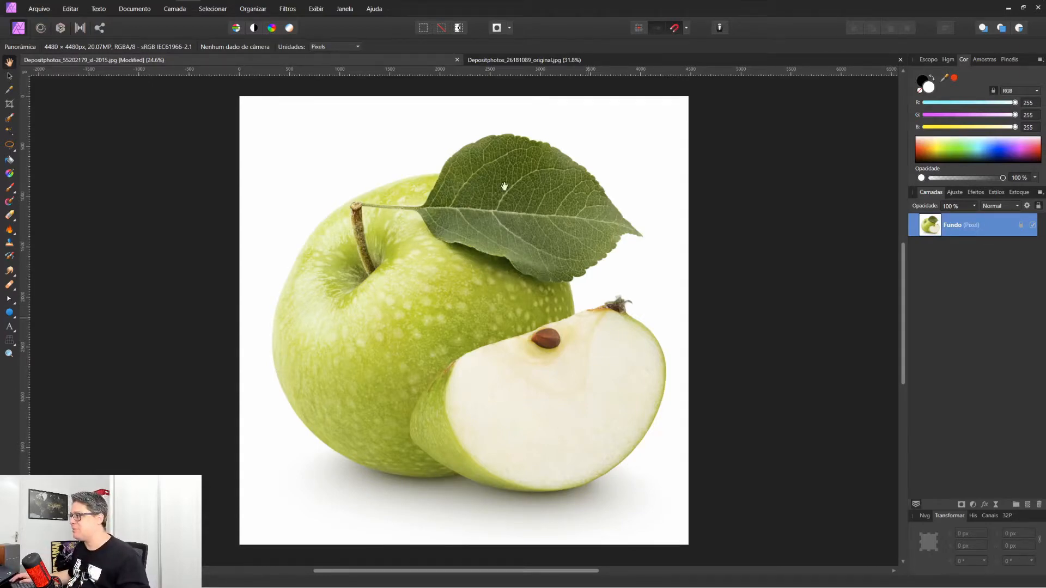
Select the whole apple, leaf and slice in the apple photo using the Selection Brush at a width of 1003 px.
{"action": "left_click", "coordinate": [485, 61]}
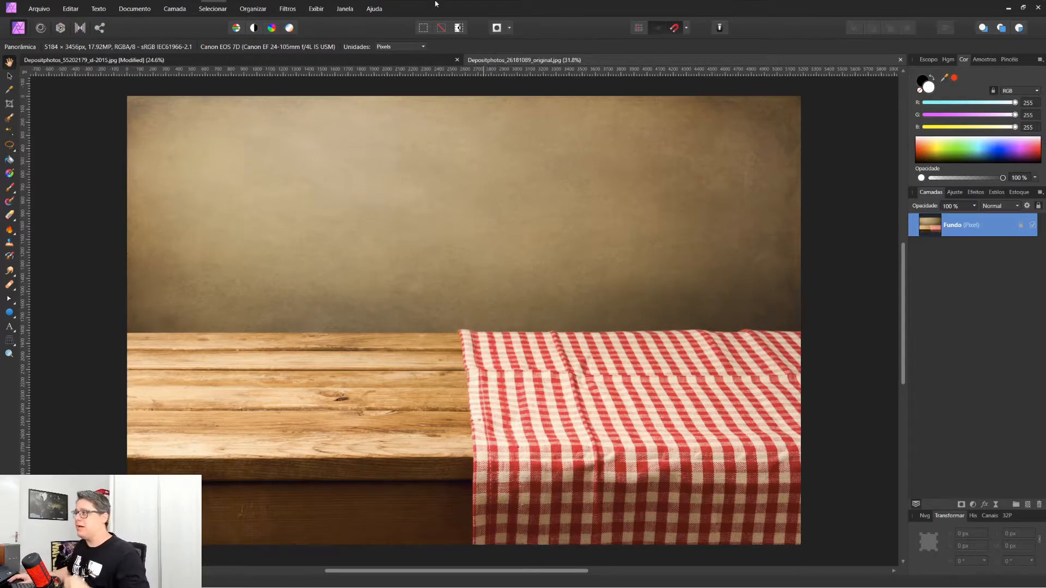
{"action": "left_click", "coordinate": [364, 61]}
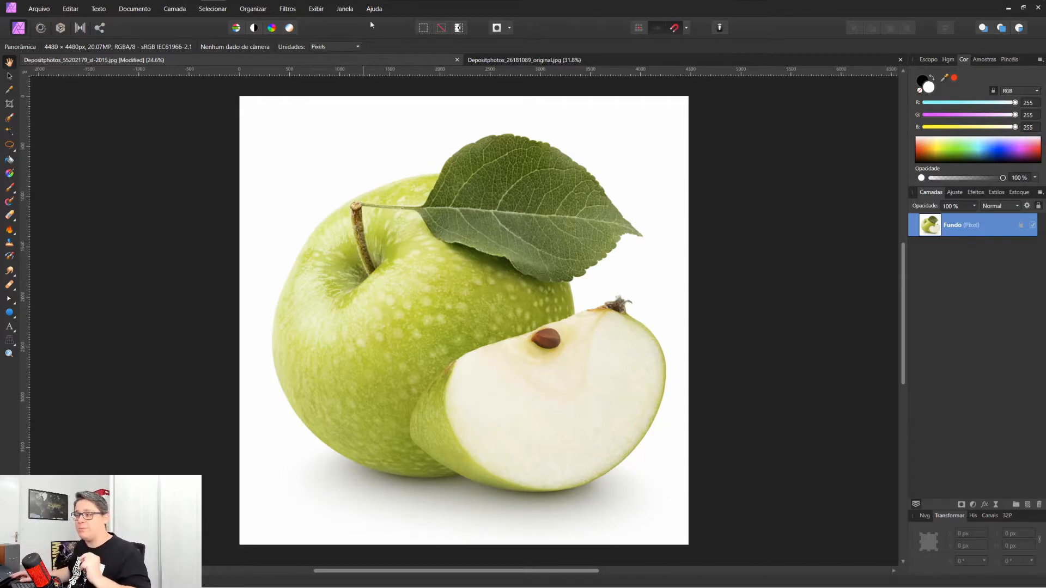
{"action": "left_click", "coordinate": [11, 118]}
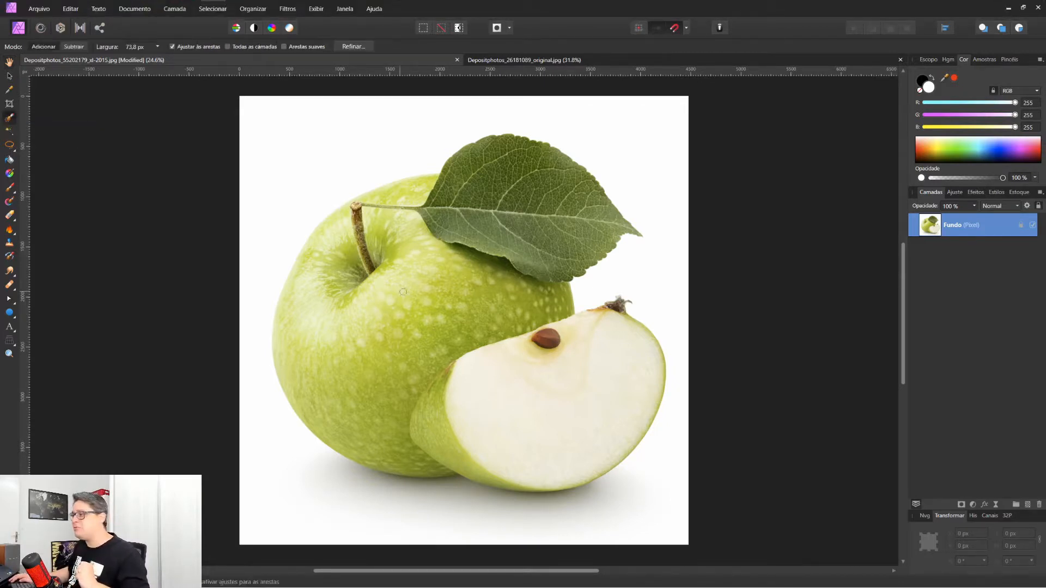
{"action": "key", "text": "bracketright"}
{"action": "key", "text": "bracketright"}
{"action": "key", "text": "bracketright"}
{"action": "key", "text": "bracketright"}
{"action": "key", "text": "bracketright"}
{"action": "key", "text": "bracketright"}
{"action": "key", "text": "bracketright"}
{"action": "key", "text": "bracketright"}
{"action": "key", "text": "bracketright"}
{"action": "key", "text": "bracketright"}
{"action": "key", "text": "bracketright"}
{"action": "key", "text": "bracketright"}
{"action": "key", "text": "bracketright"}
{"action": "key", "text": "bracketright"}
{"action": "key", "text": "bracketright"}
{"action": "key", "text": "bracketright"}
{"action": "key", "text": "bracketright"}
{"action": "key", "text": "bracketright"}
{"action": "key", "text": "bracketright"}
{"action": "key", "text": "bracketright"}
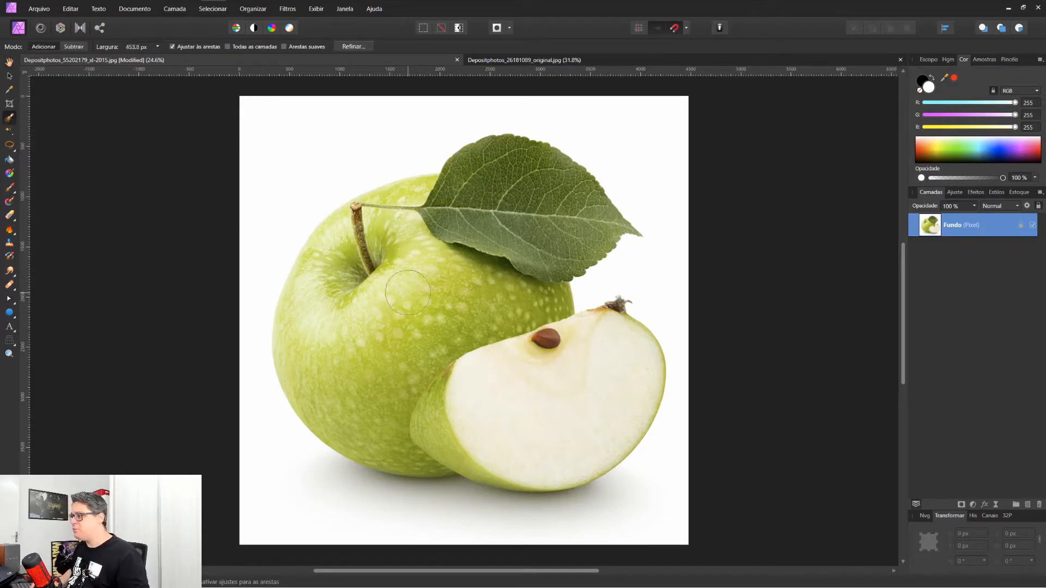
{"action": "key", "text": "bracketleft"}
{"action": "key", "text": "bracketleft"}
{"action": "key", "text": "bracketleft"}
{"action": "key", "text": "bracketright"}
{"action": "key", "text": "bracketright"}
{"action": "key", "text": "bracketright"}
{"action": "key", "text": "bracketright"}
{"action": "key", "text": "bracketright"}
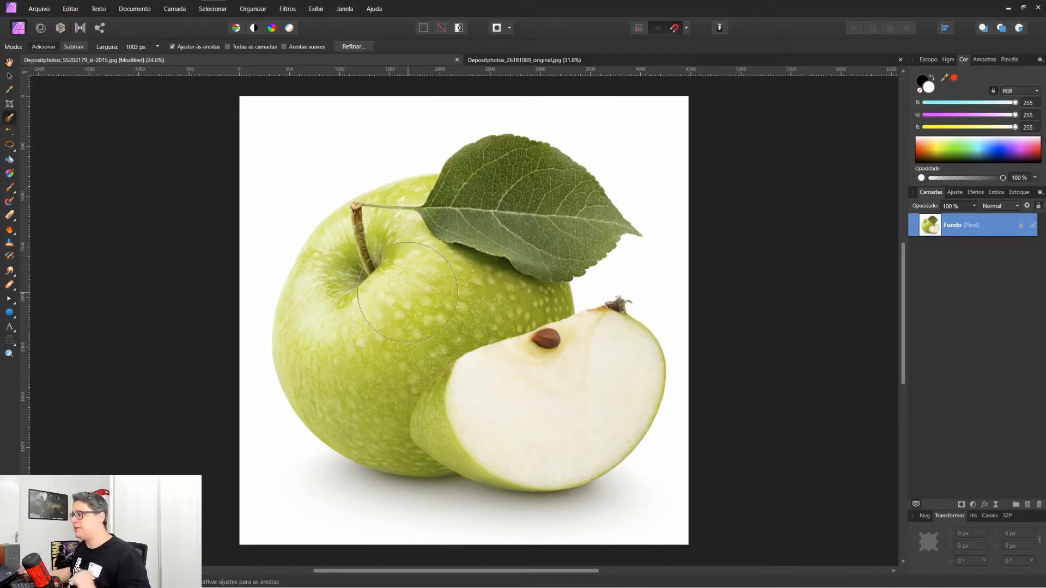
{"action": "mouse_move", "coordinate": [426, 289]}
{"action": "left_mouse_down"}
{"action": "mouse_move", "coordinate": [416, 251]}
{"action": "mouse_move", "coordinate": [447, 229]}
{"action": "mouse_move", "coordinate": [496, 224]}
{"action": "mouse_move", "coordinate": [510, 234]}
{"action": "mouse_move", "coordinate": [494, 251]}
{"action": "mouse_move", "coordinate": [460, 245]}
{"action": "mouse_move", "coordinate": [437, 224]}
{"action": "mouse_move", "coordinate": [398, 278]}
{"action": "mouse_move", "coordinate": [431, 370]}
{"action": "mouse_move", "coordinate": [467, 385]}
{"action": "mouse_move", "coordinate": [464, 402]}
{"action": "mouse_move", "coordinate": [514, 416]}
{"action": "mouse_move", "coordinate": [456, 408]}
{"action": "mouse_move", "coordinate": [436, 421]}
{"action": "left_mouse_up"}
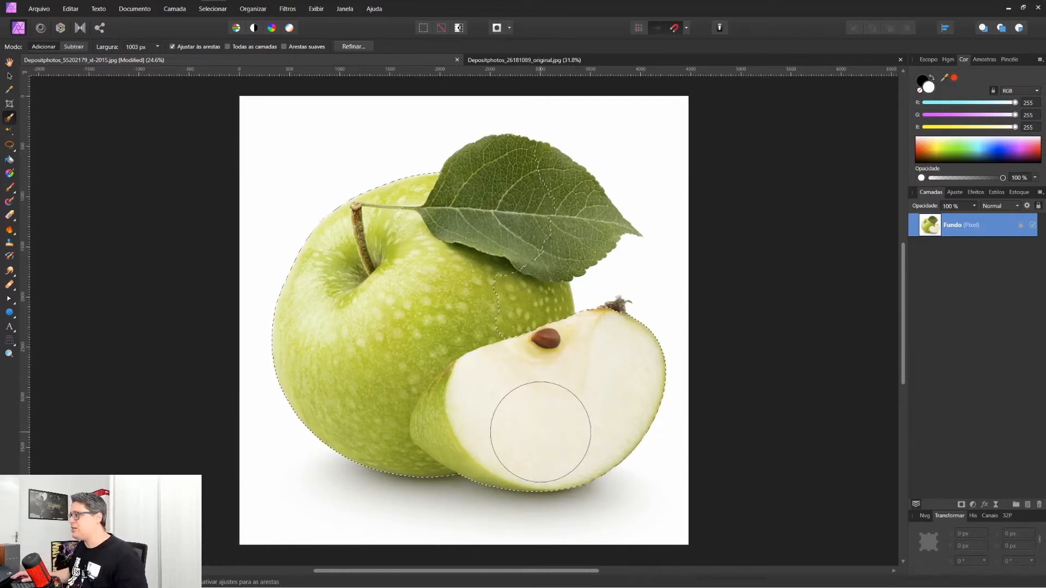
{"action": "mouse_move", "coordinate": [518, 310]}
{"action": "left_mouse_down"}
{"action": "mouse_move", "coordinate": [548, 266]}
{"action": "mouse_move", "coordinate": [548, 214]}
{"action": "mouse_move", "coordinate": [522, 207]}
{"action": "mouse_move", "coordinate": [466, 244]}
{"action": "left_mouse_up"}
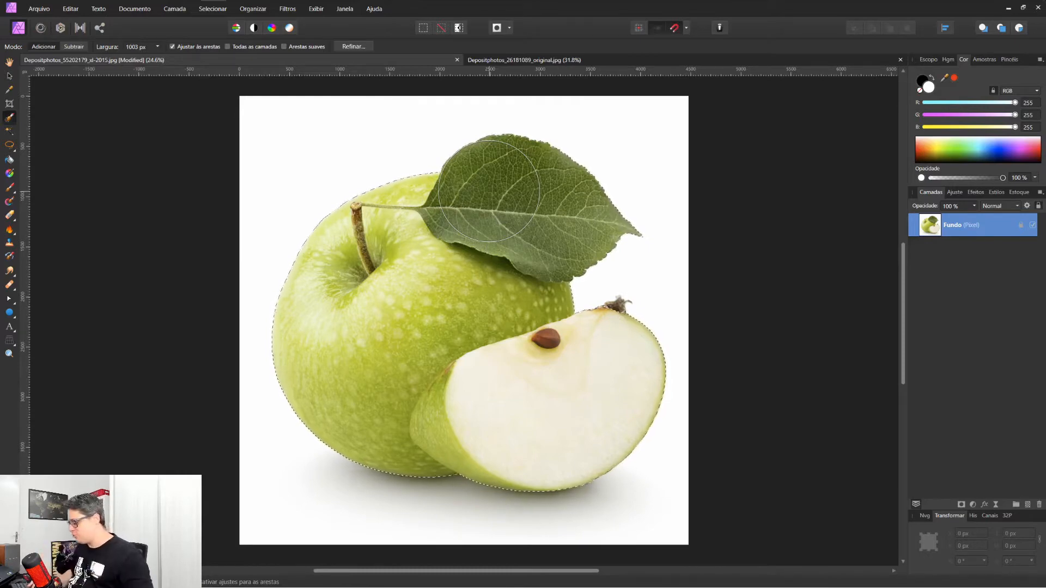
Examine the selection outline up close around the leaf, the slice's dried tip and the apple's lower edge.
{"action": "key", "text": "ctrl+plus"}
{"action": "key", "text": "ctrl+plus"}
{"action": "key", "text": "ctrl+plus"}
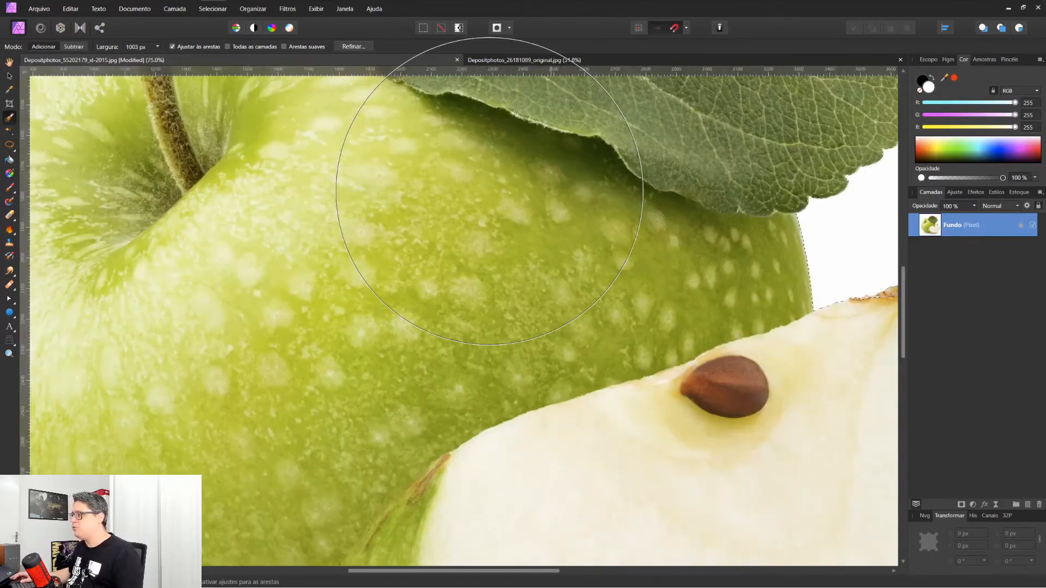
{"action": "left_click_drag", "start_coordinate": [505, 238], "coordinate": [434, 349]}
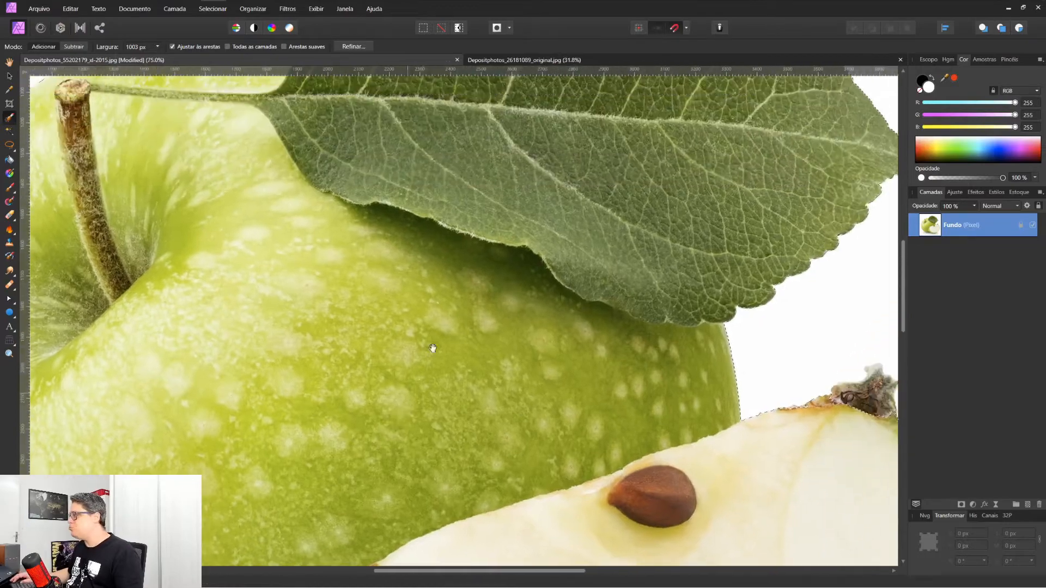
{"action": "left_click_drag", "start_coordinate": [529, 185], "coordinate": [509, 334]}
{"action": "left_click_drag", "start_coordinate": [510, 121], "coordinate": [478, 303]}
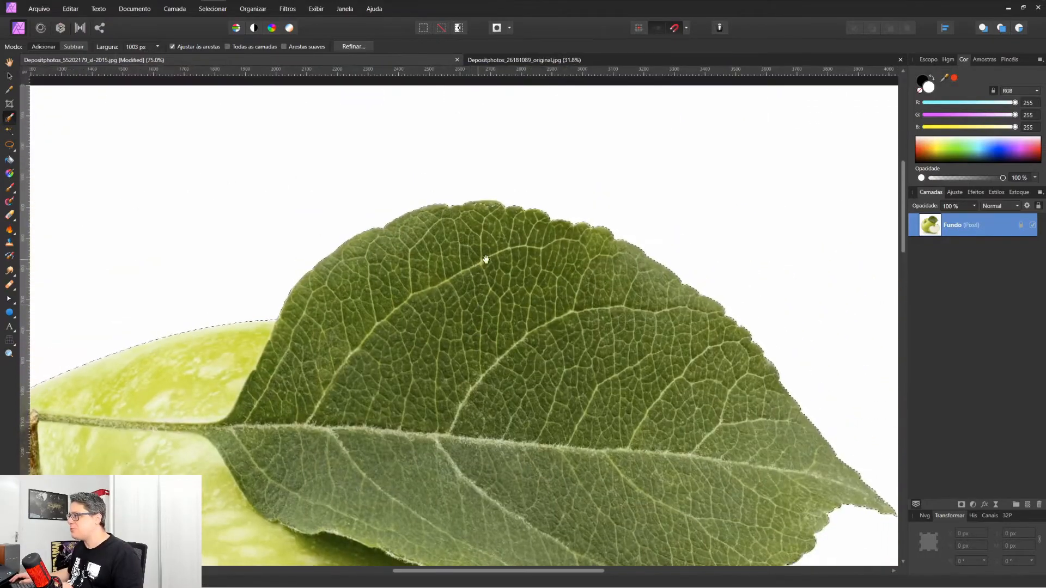
{"action": "key", "text": "bracketleft"}
{"action": "key", "text": "bracketleft"}
{"action": "key", "text": "bracketleft"}
{"action": "key", "text": "bracketleft"}
{"action": "key", "text": "bracketleft"}
{"action": "key", "text": "bracketleft"}
{"action": "key", "text": "bracketleft"}
{"action": "key", "text": "bracketleft"}
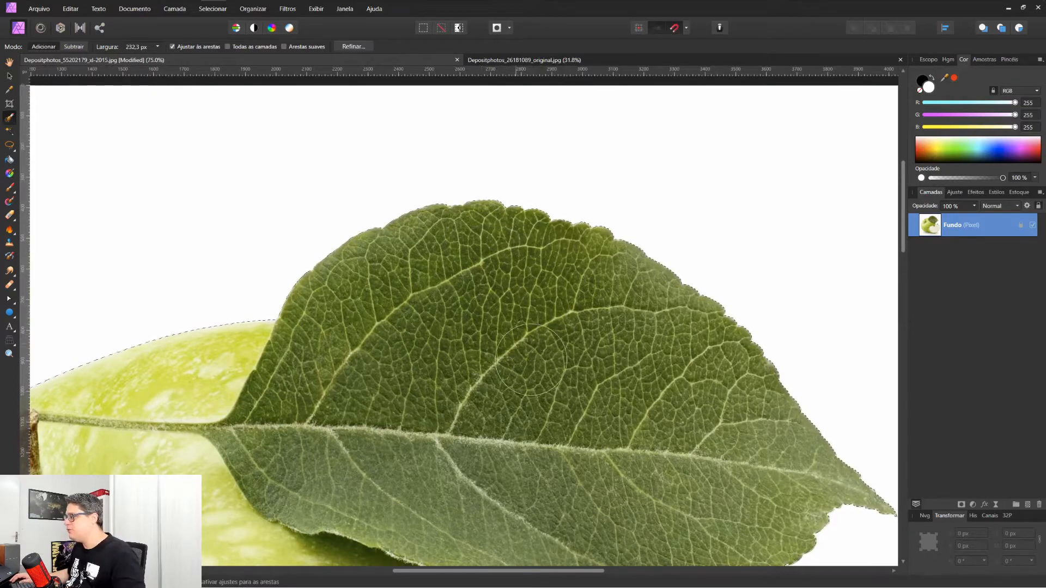
{"action": "left_click_drag", "start_coordinate": [566, 478], "coordinate": [510, 171]}
{"action": "left_click_drag", "start_coordinate": [537, 337], "coordinate": [340, 158]}
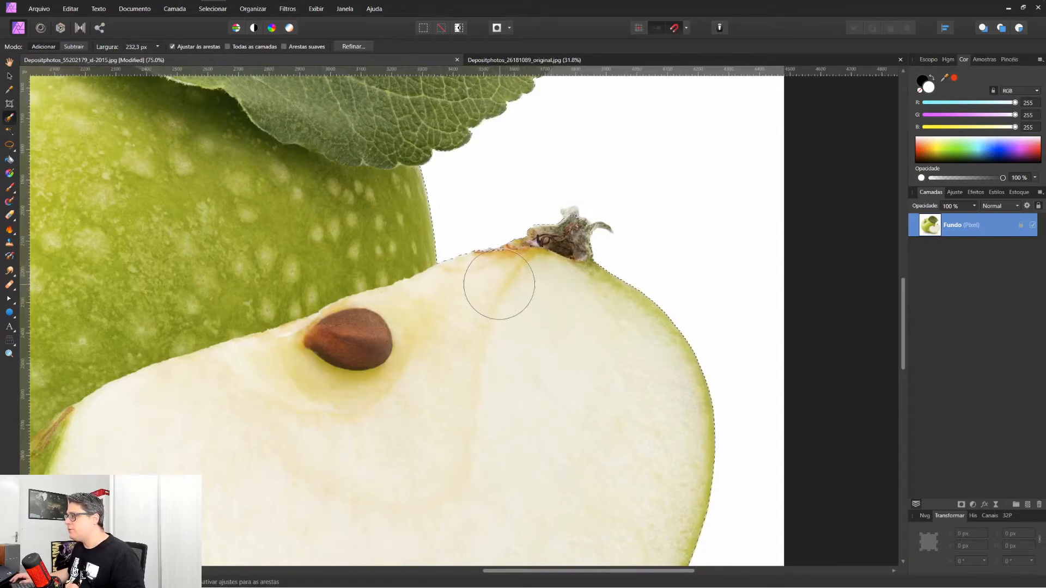
{"action": "left_click_drag", "start_coordinate": [532, 355], "coordinate": [556, 242]}
{"action": "left_click_drag", "start_coordinate": [376, 362], "coordinate": [757, 420]}
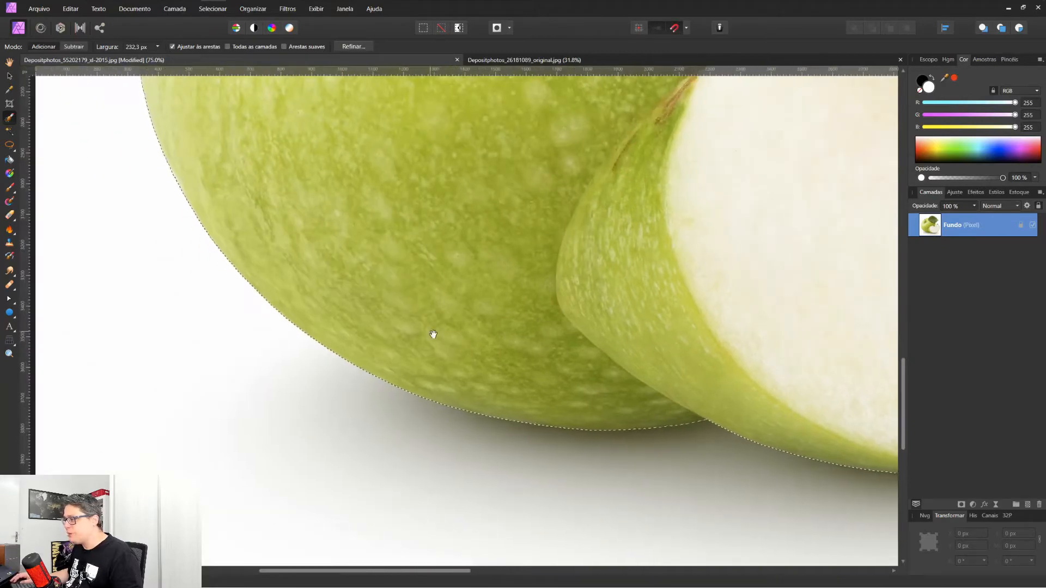
{"action": "left_click_drag", "start_coordinate": [704, 342], "coordinate": [435, 463]}
{"action": "left_click_drag", "start_coordinate": [675, 212], "coordinate": [254, 453]}
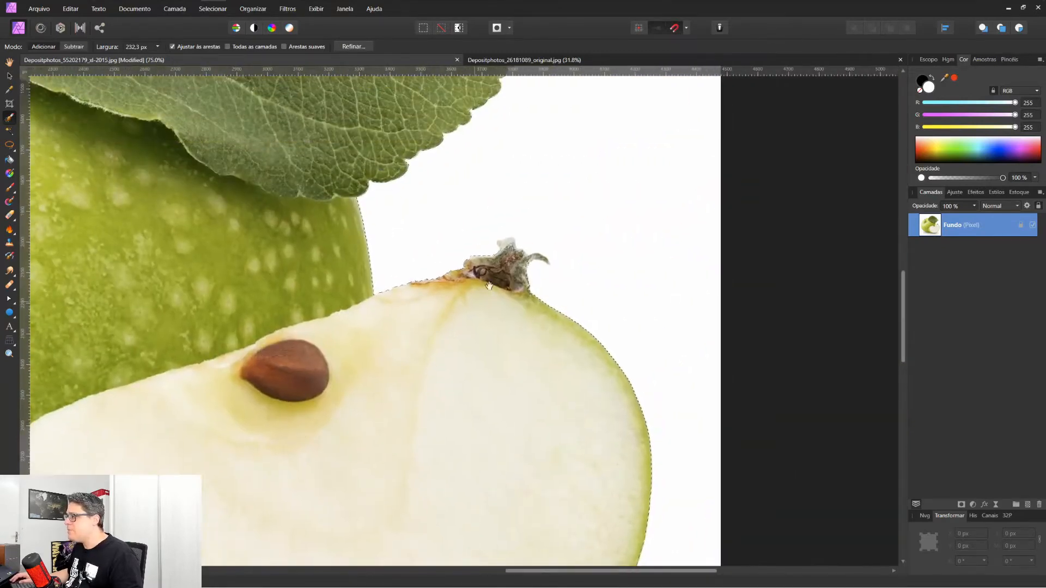
Add the missing part of the slice's dried tip to the selection with the Freehand Selection tool in add mode.
{"action": "left_click_drag", "start_coordinate": [531, 251], "coordinate": [539, 332]}
{"action": "key", "text": "z"}
{"action": "left_click", "coordinate": [478, 325]}
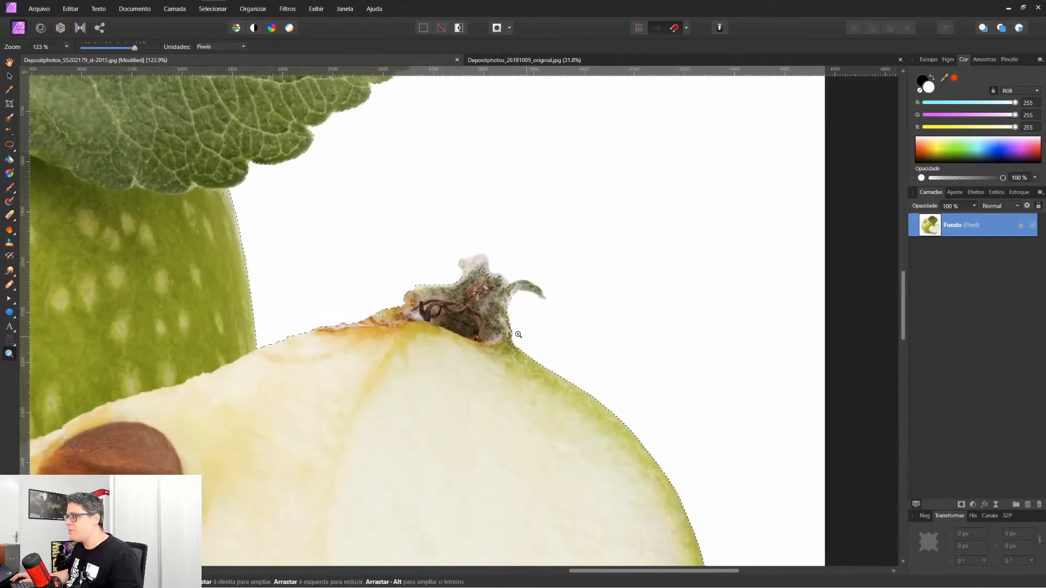
{"action": "left_click", "coordinate": [13, 147]}
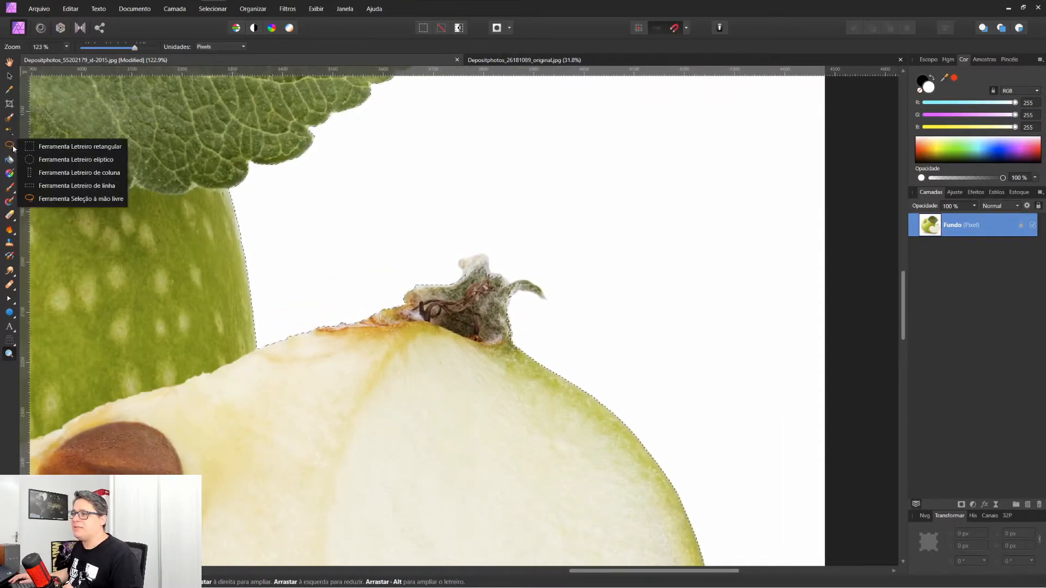
{"action": "left_click", "coordinate": [69, 199]}
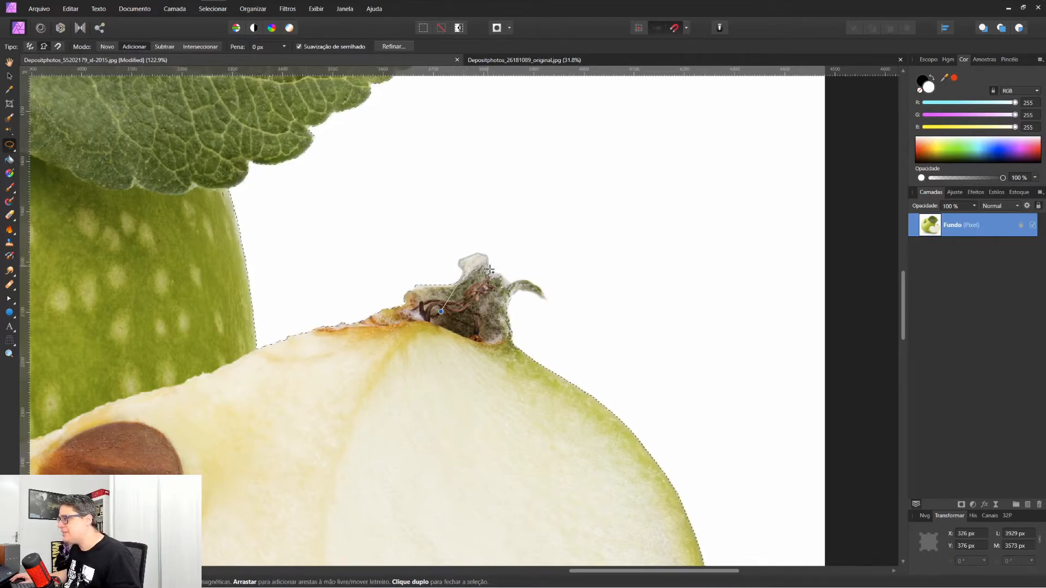
{"action": "mouse_move", "coordinate": [510, 285]}
{"action": "left_mouse_down"}
{"action": "mouse_move", "coordinate": [546, 298]}
{"action": "mouse_move", "coordinate": [510, 299]}
{"action": "left_mouse_up"}
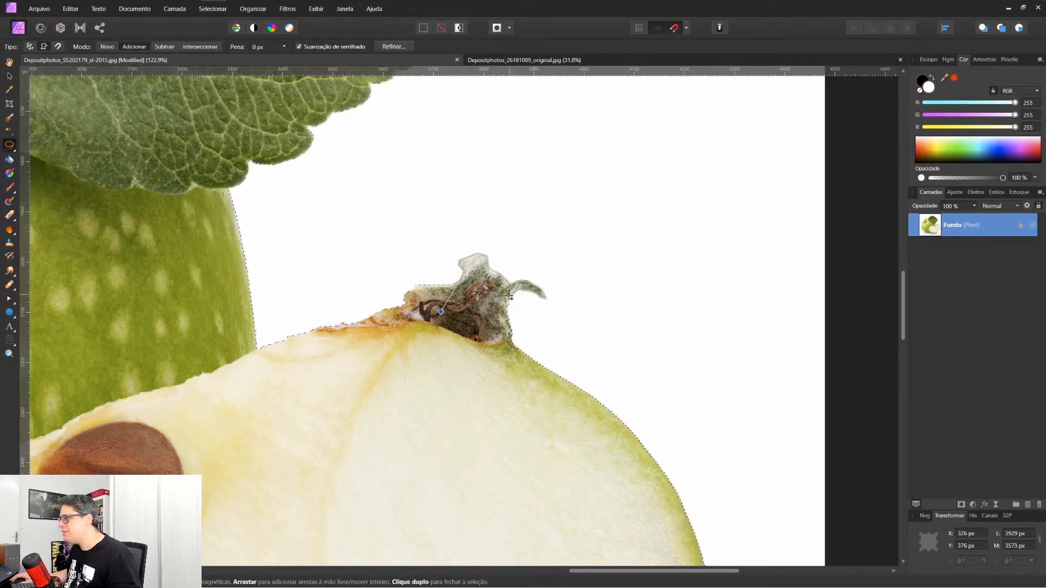
{"action": "double_click", "coordinate": [467, 319]}
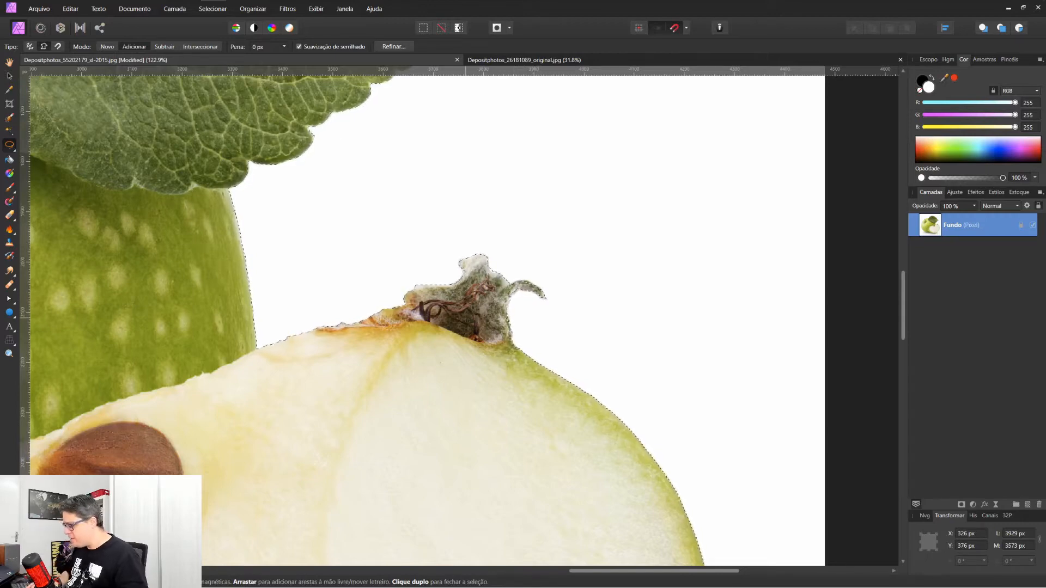
Refine the selection using a black matte preview and a 10 % border width, outputting the result as a selection.
{"action": "key", "text": "ctrl+0"}
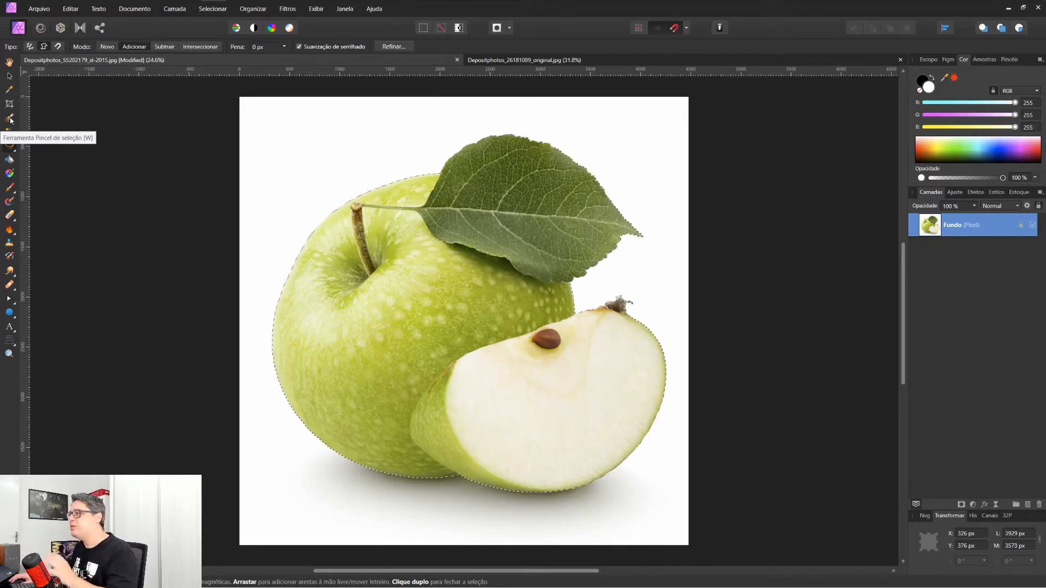
{"action": "left_click", "coordinate": [393, 46]}
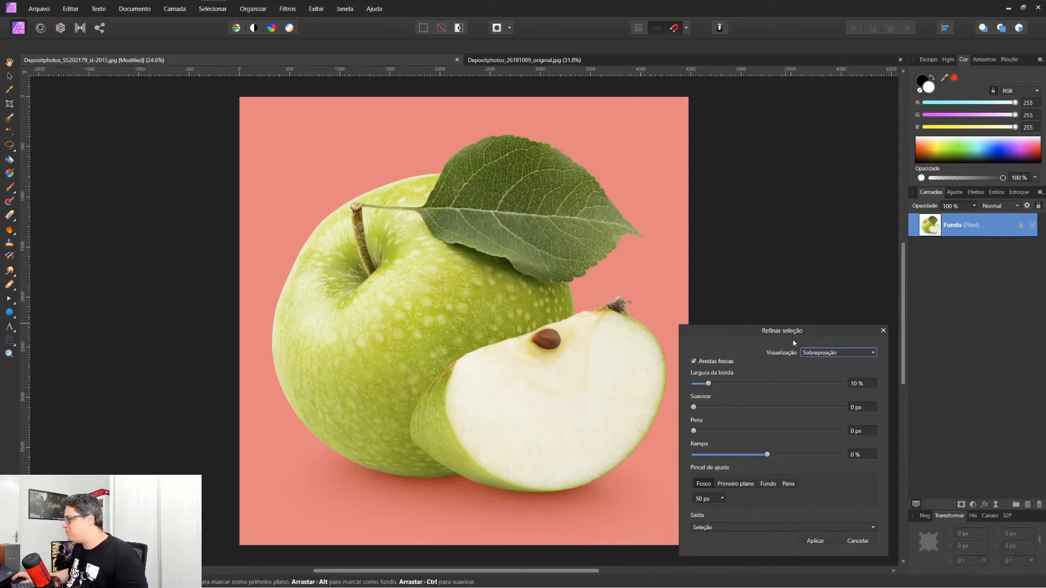
{"action": "left_click", "coordinate": [814, 353]}
{"action": "left_click", "coordinate": [823, 376]}
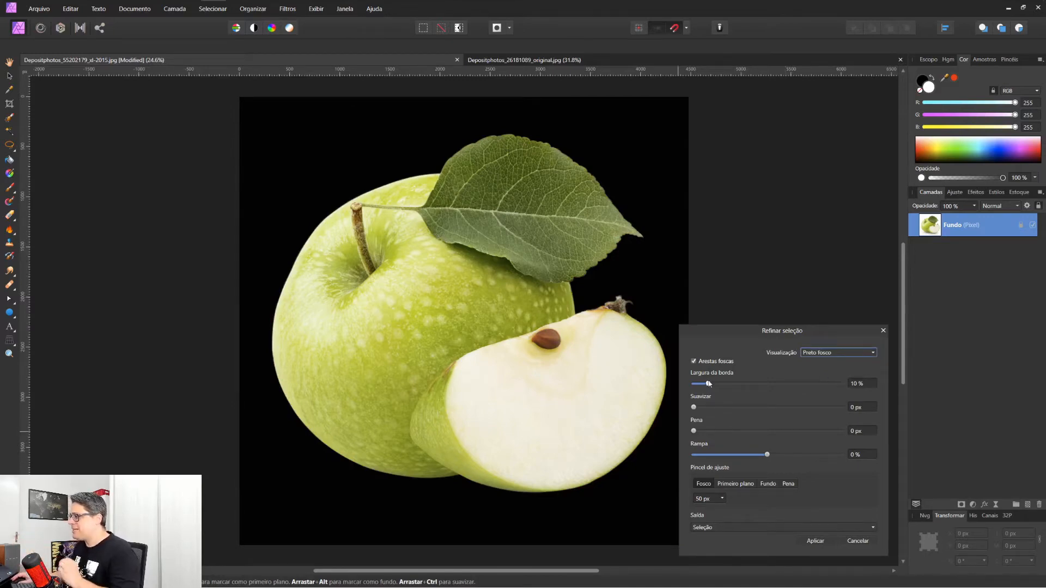
{"action": "mouse_move", "coordinate": [708, 384]}
{"action": "left_mouse_down"}
{"action": "mouse_move", "coordinate": [733, 386]}
{"action": "mouse_move", "coordinate": [709, 386]}
{"action": "left_mouse_up"}
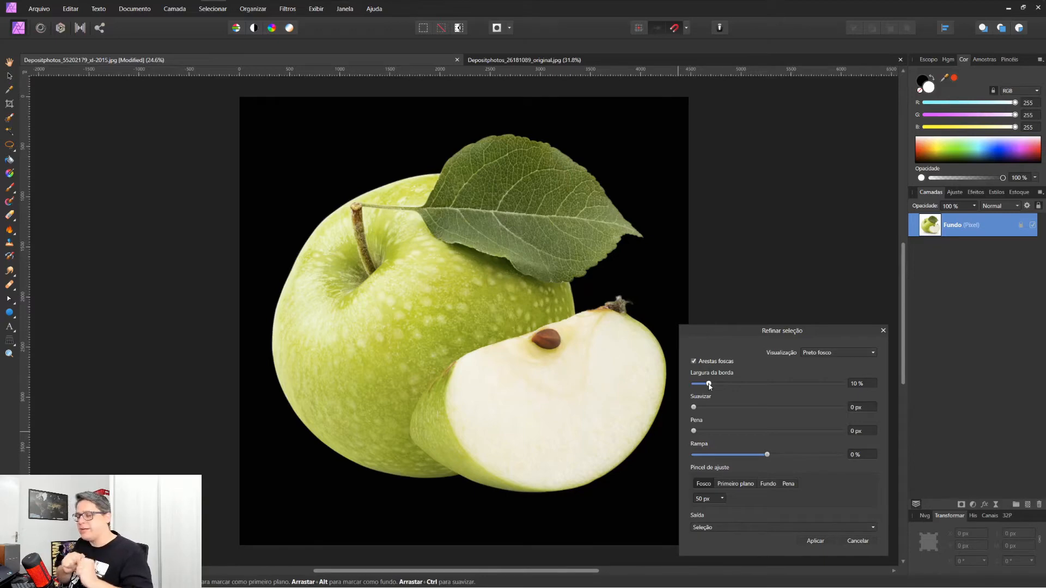
{"action": "left_click", "coordinate": [815, 541]}
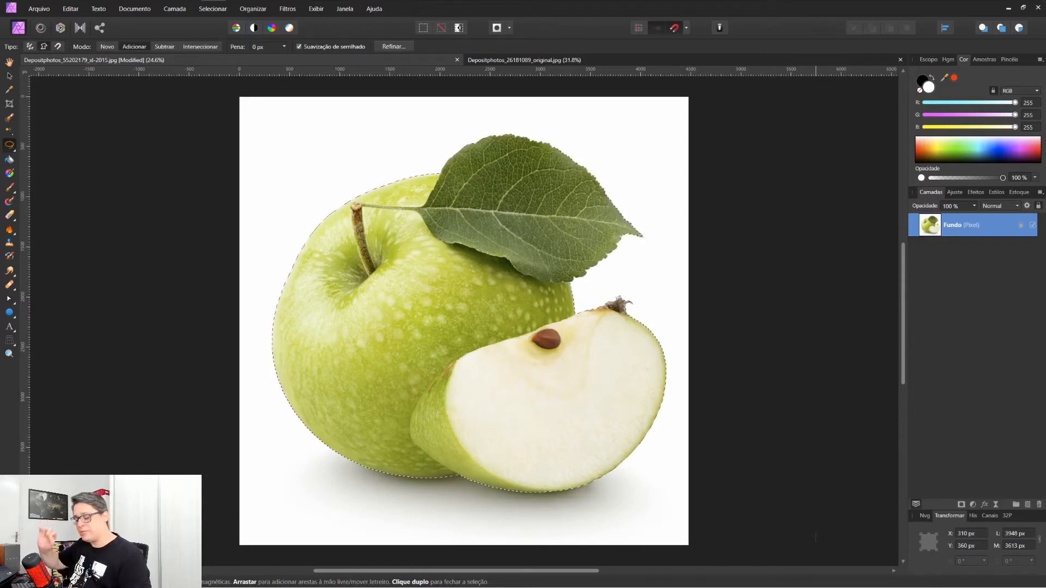
Duplicate the selected apple and slice onto their own layer and clear the selection.
{"action": "key", "text": "ctrl+j"}
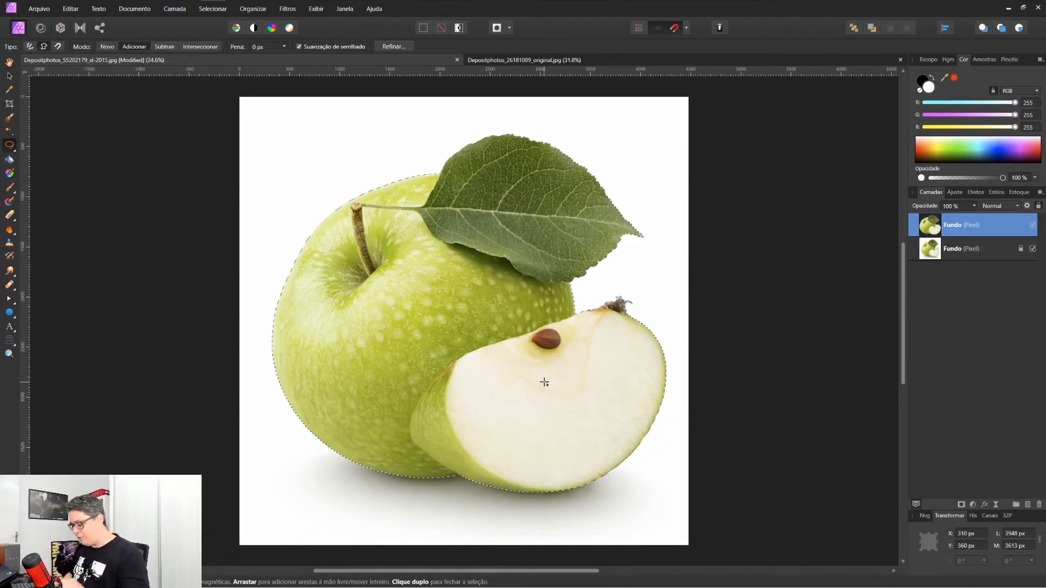
{"action": "key", "text": "ctrl+d"}
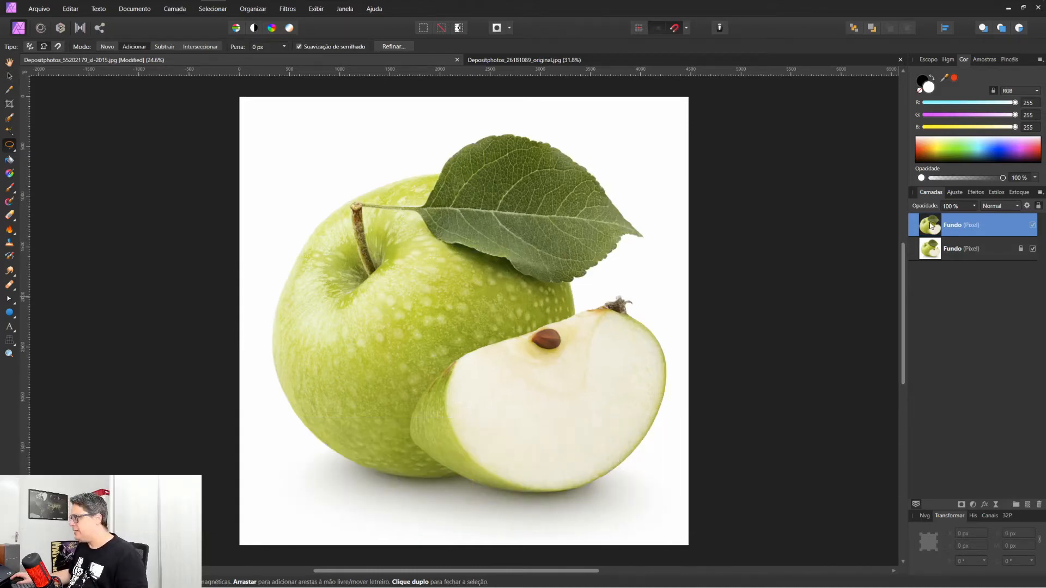
Paste the cut-out apple into the tabletop photo and scale it to about 1856 × 1699 px over the checkered cloth.
{"action": "key", "text": "ctrl+Tab"}
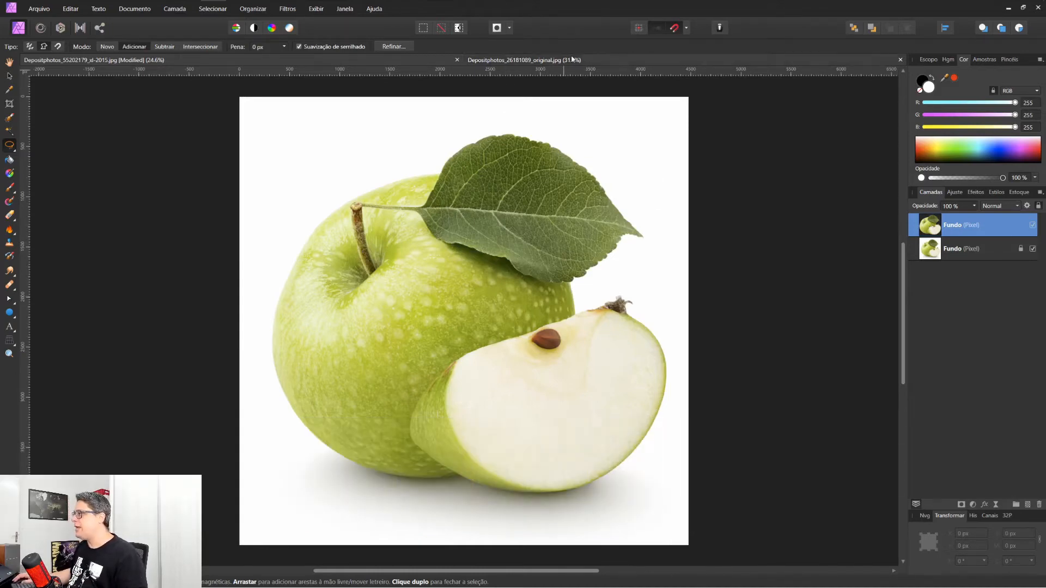
{"action": "key", "text": "ctrl+v"}
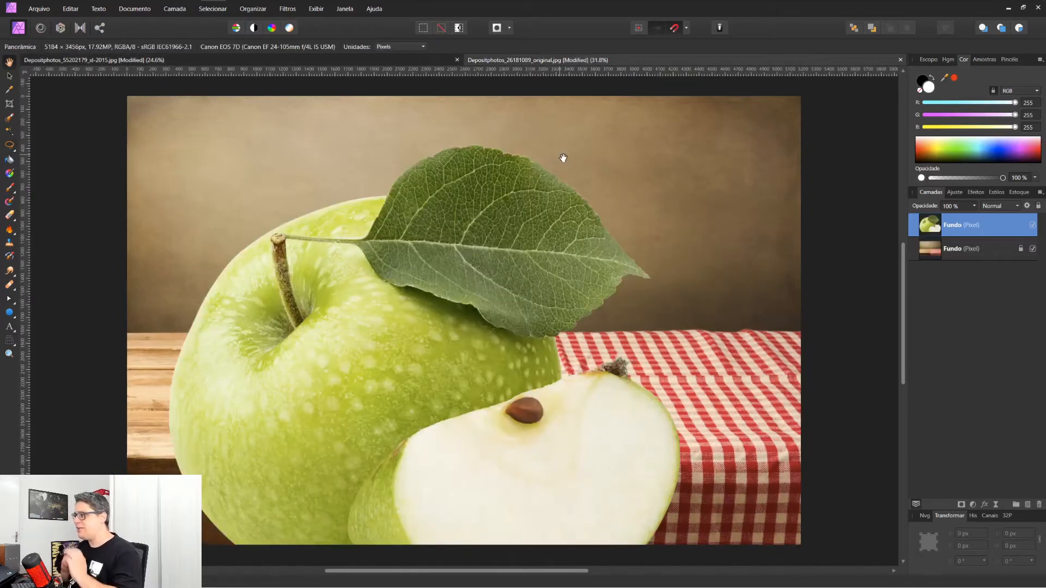
{"action": "left_click", "coordinate": [9, 75]}
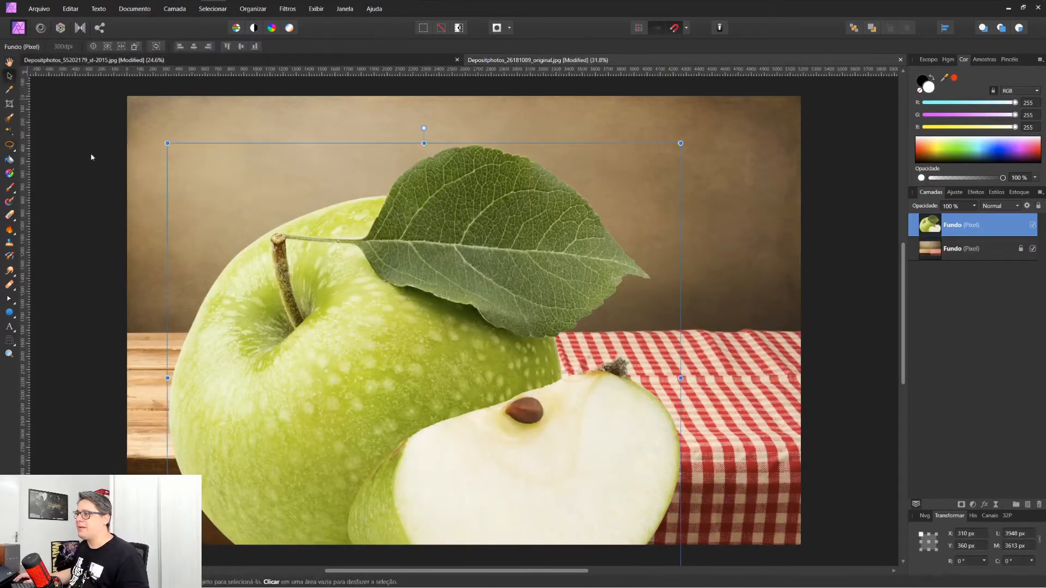
{"action": "left_click_drag", "start_coordinate": [167, 143], "coordinate": [285, 276]}
{"action": "left_click_drag", "start_coordinate": [376, 352], "coordinate": [609, 265]}
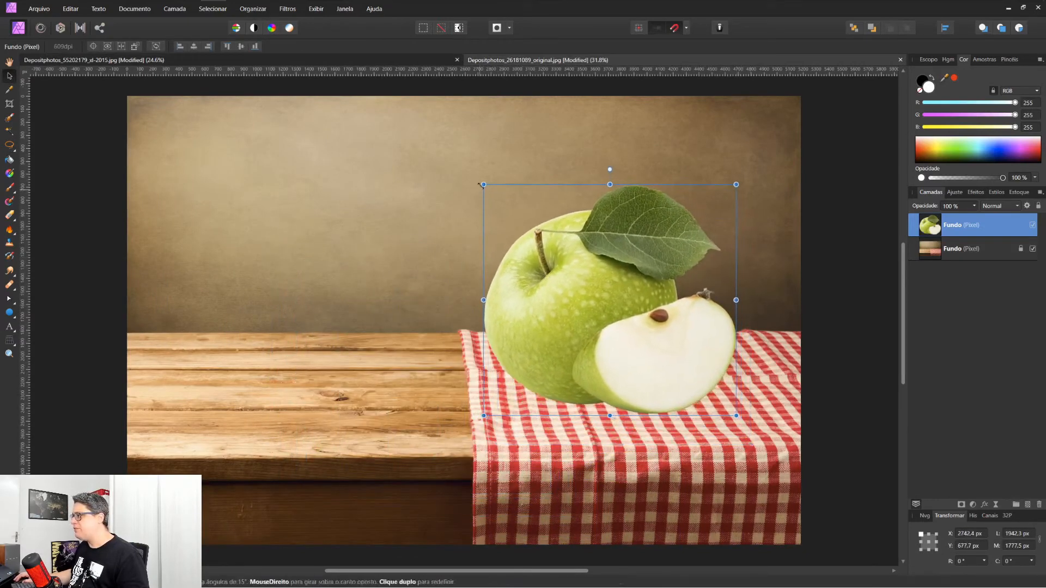
{"action": "left_click_drag", "start_coordinate": [484, 184], "coordinate": [489, 190]}
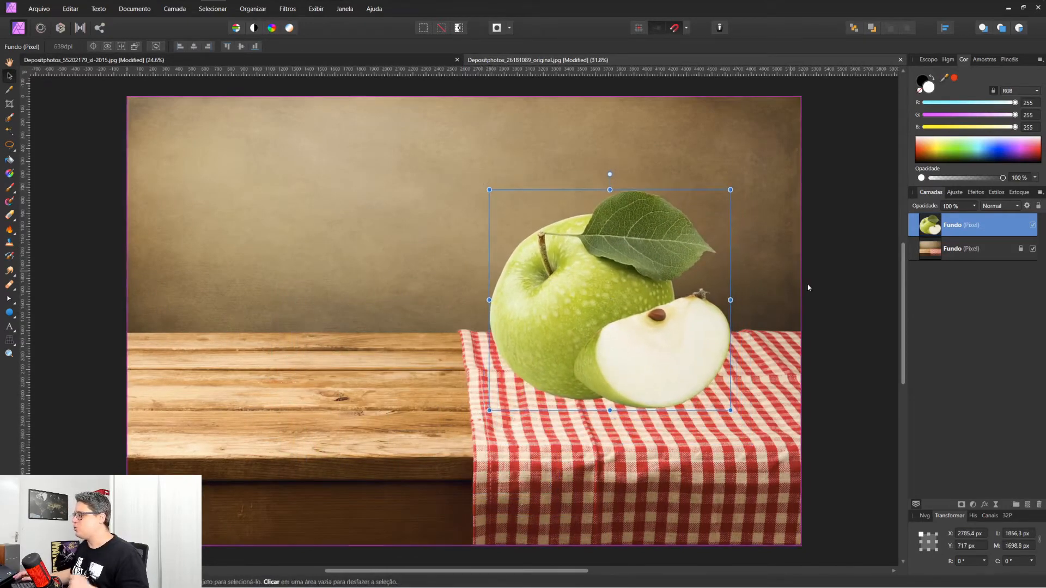
{"action": "left_click", "coordinate": [837, 311]}
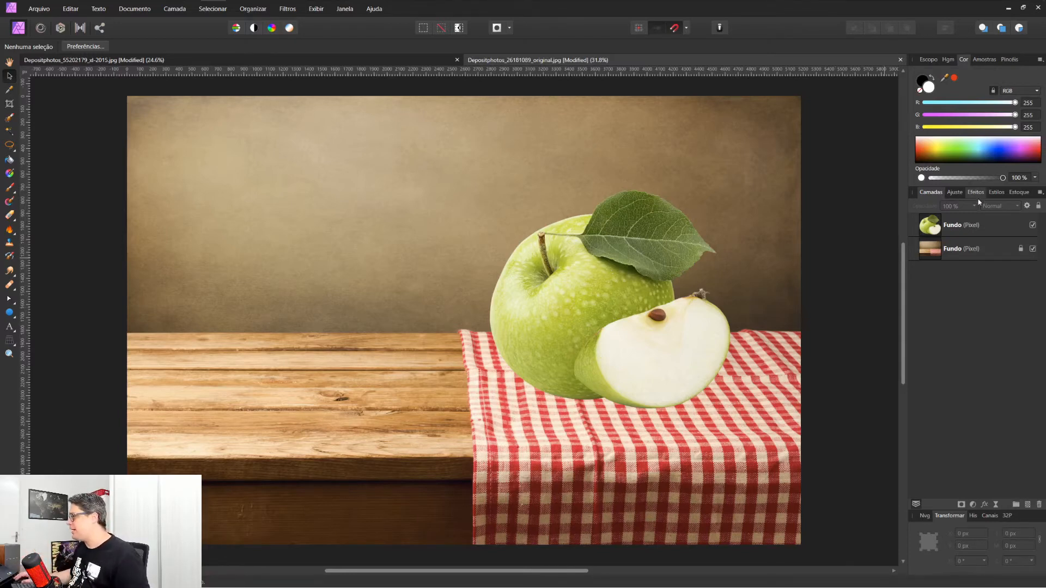
Delete the pasted apple layer from the tabletop photo.
{"action": "left_click", "coordinate": [972, 225]}
{"action": "key", "text": "Delete"}
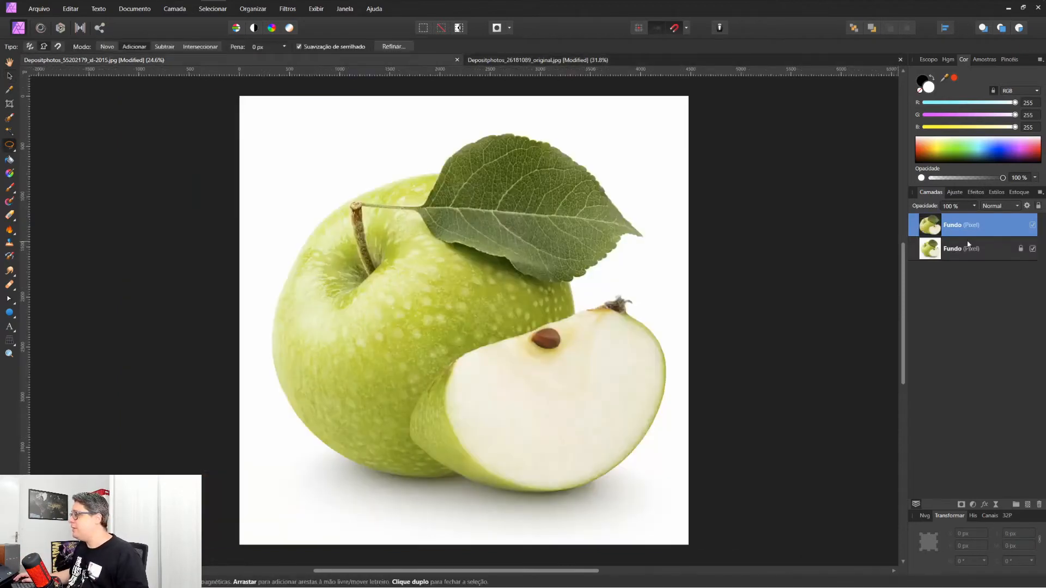
Unlock the original apple layer and copy both apple layers into the tabletop photo, scaled to about 2318 × 2318 px over the checkered cloth.
{"action": "left_click", "coordinate": [1021, 248]}
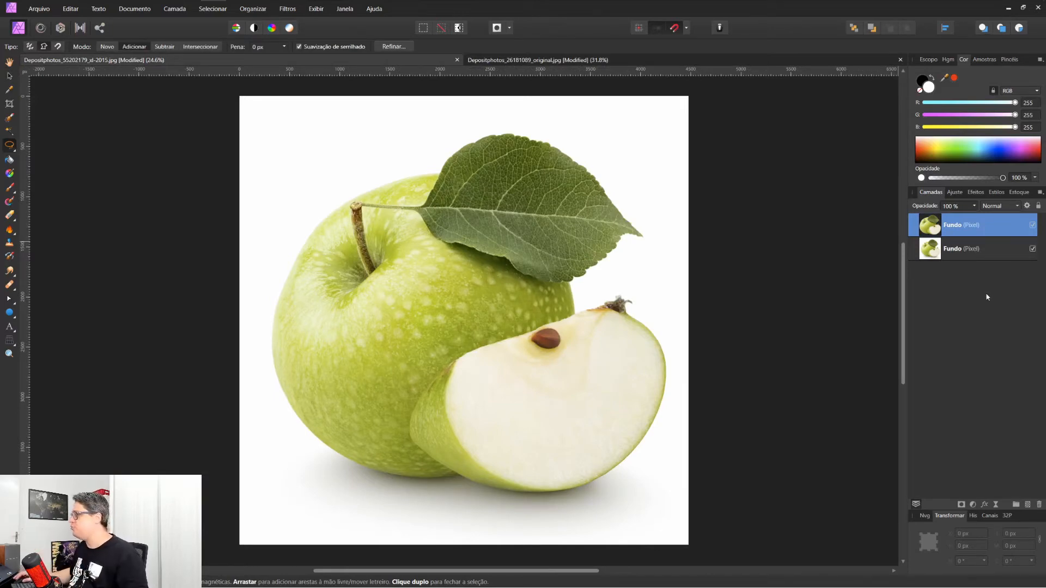
{"action": "left_click", "coordinate": [955, 251], "text": "shift"}
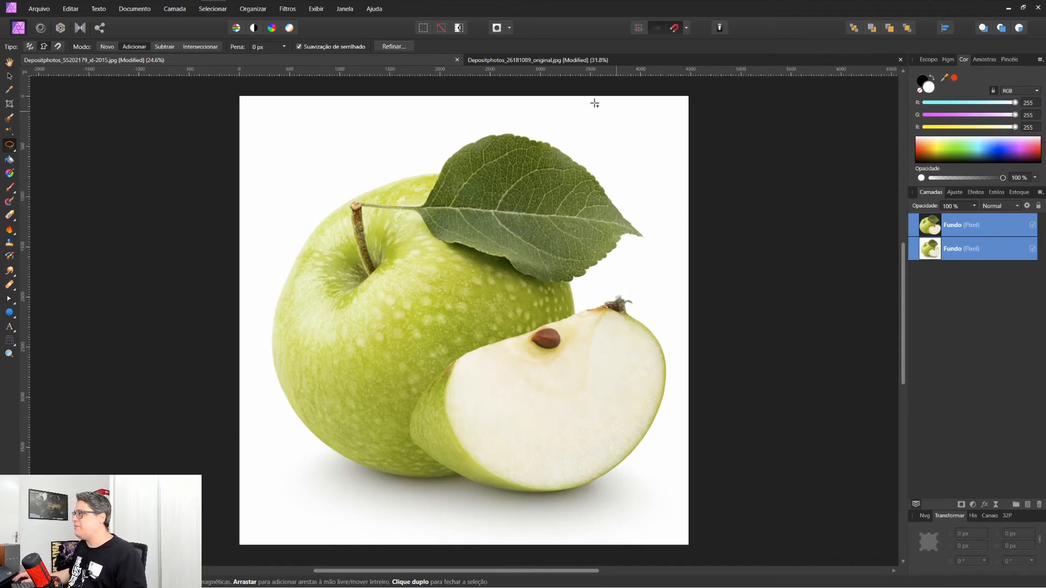
{"action": "left_click", "coordinate": [568, 61]}
{"action": "key", "text": "v"}
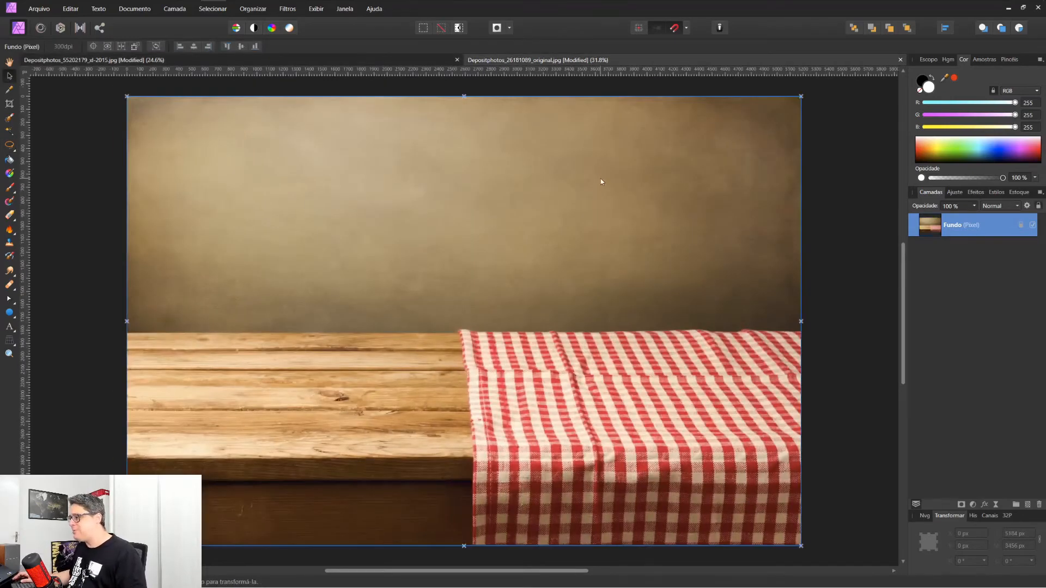
{"action": "key", "text": "ctrl+v"}
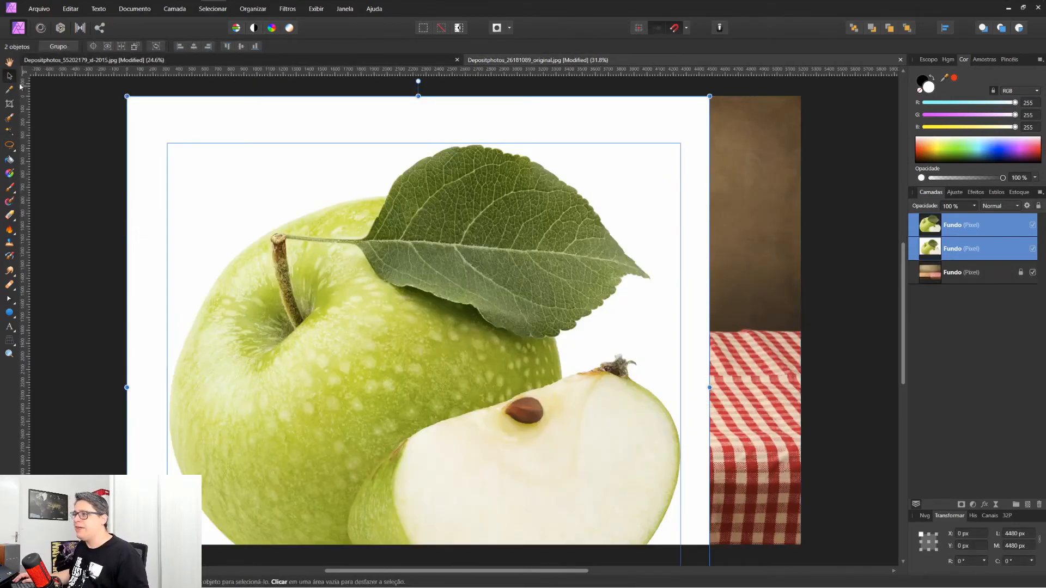
{"action": "left_click_drag", "start_coordinate": [127, 97], "coordinate": [267, 256]}
{"action": "left_click_drag", "start_coordinate": [336, 319], "coordinate": [501, 243]}
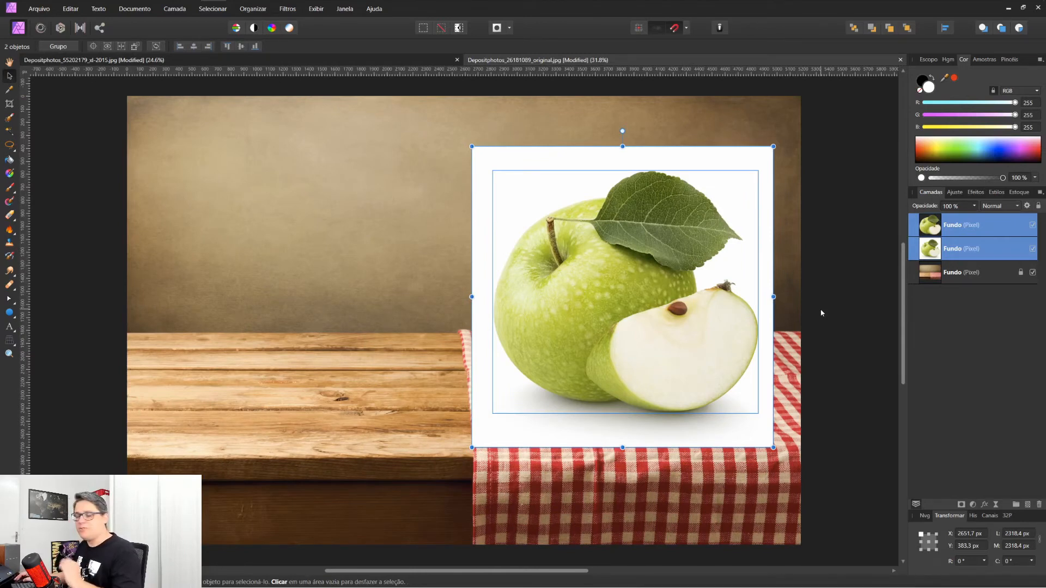
Set the blend mode of the white-background apple layer to Multiply (Multiplicar).
{"action": "left_click", "coordinate": [969, 252]}
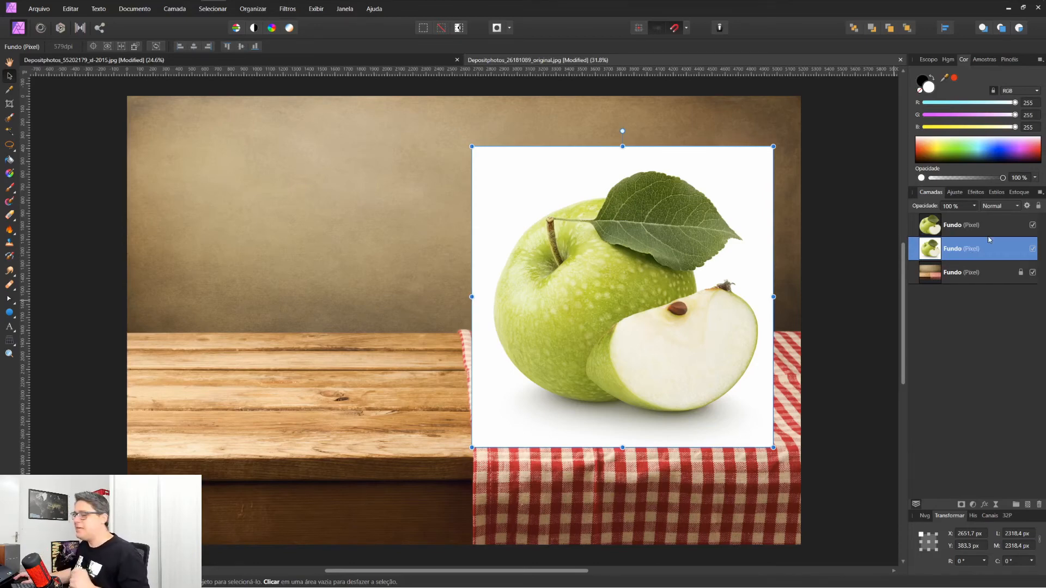
{"action": "left_click", "coordinate": [994, 209]}
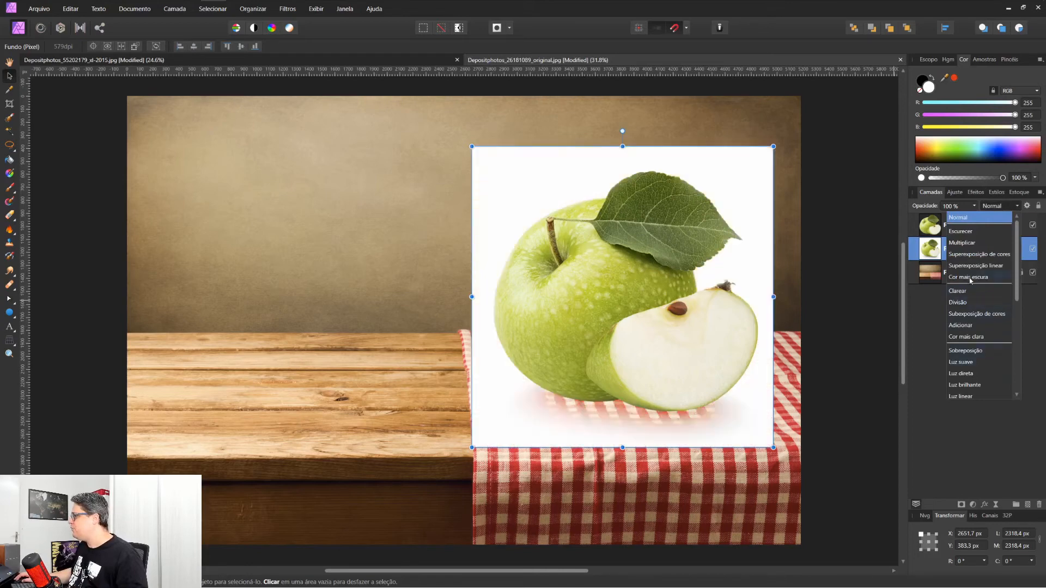
{"action": "left_click", "coordinate": [964, 243]}
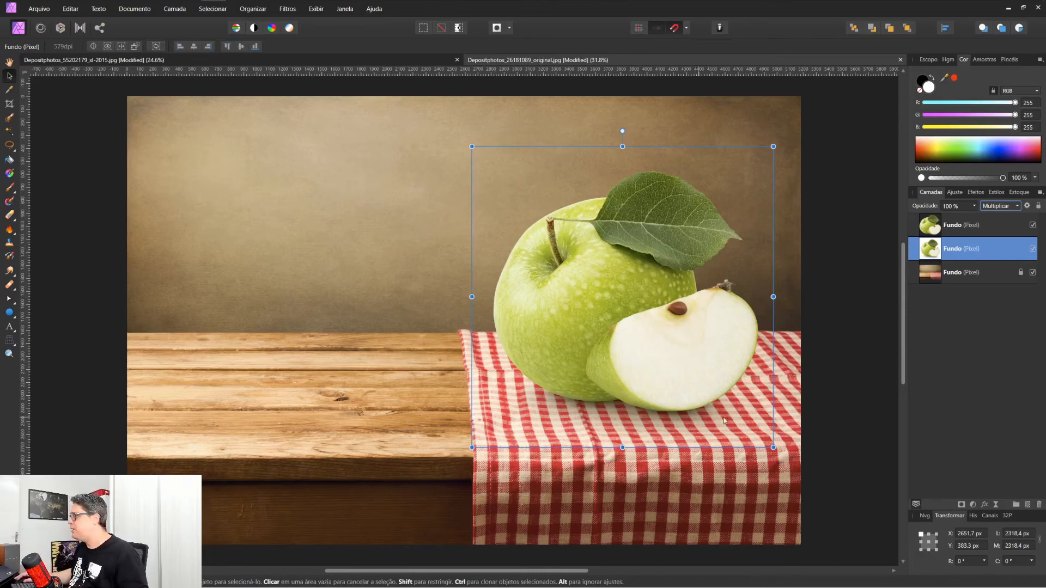
Group the cut-out apple layer with the multiplied apple layer beneath it.
{"action": "key", "text": "ctrl"}
{"action": "left_click", "coordinate": [961, 233], "text": "ctrl"}
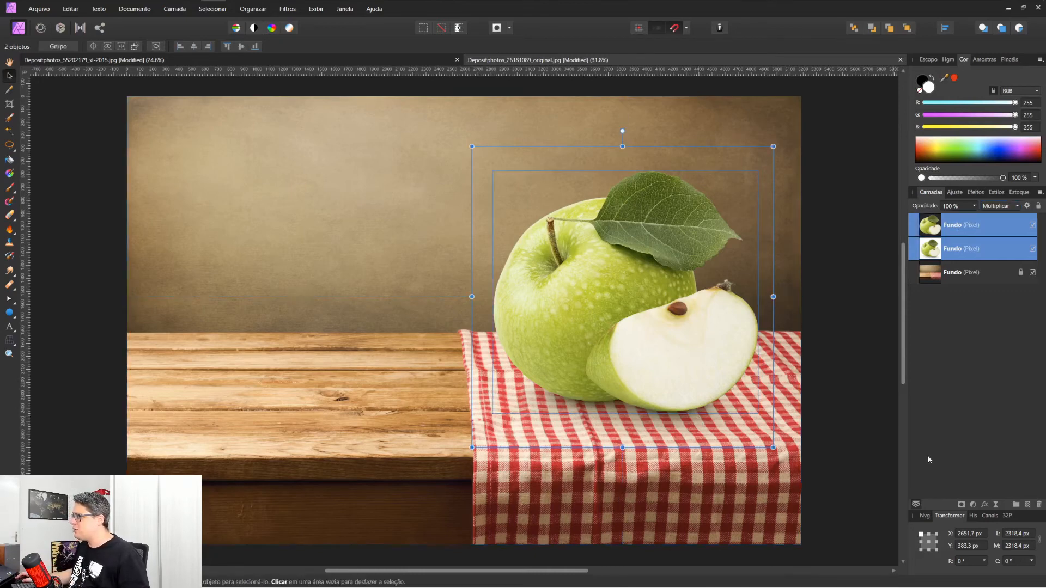
{"action": "key", "text": "ctrl+g"}
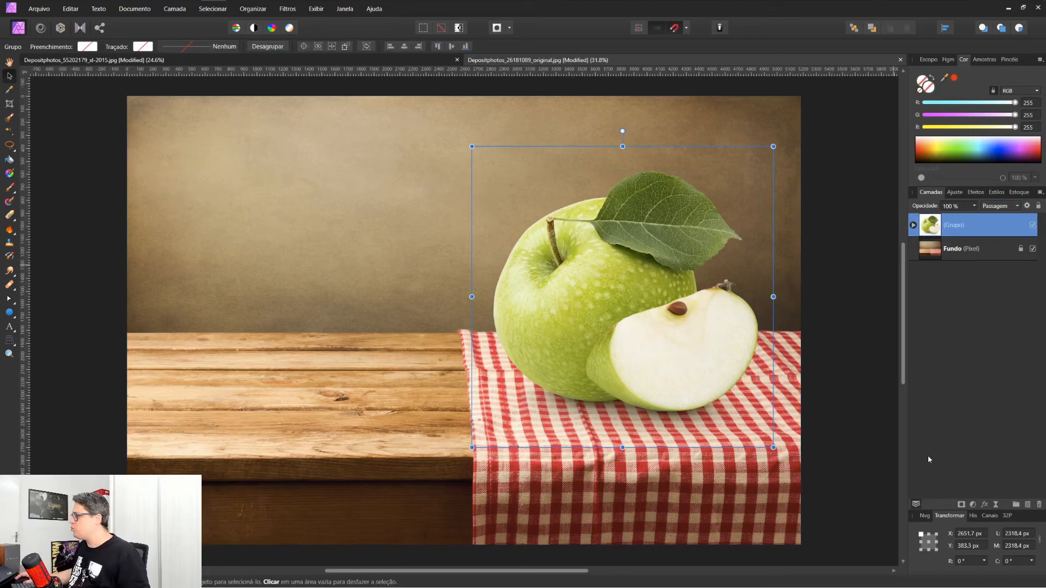
Scale the apple group to about 1935 × 1935 px, reposition it on the checkered cloth, and deselect it.
{"action": "left_click_drag", "start_coordinate": [776, 150], "coordinate": [749, 178]}
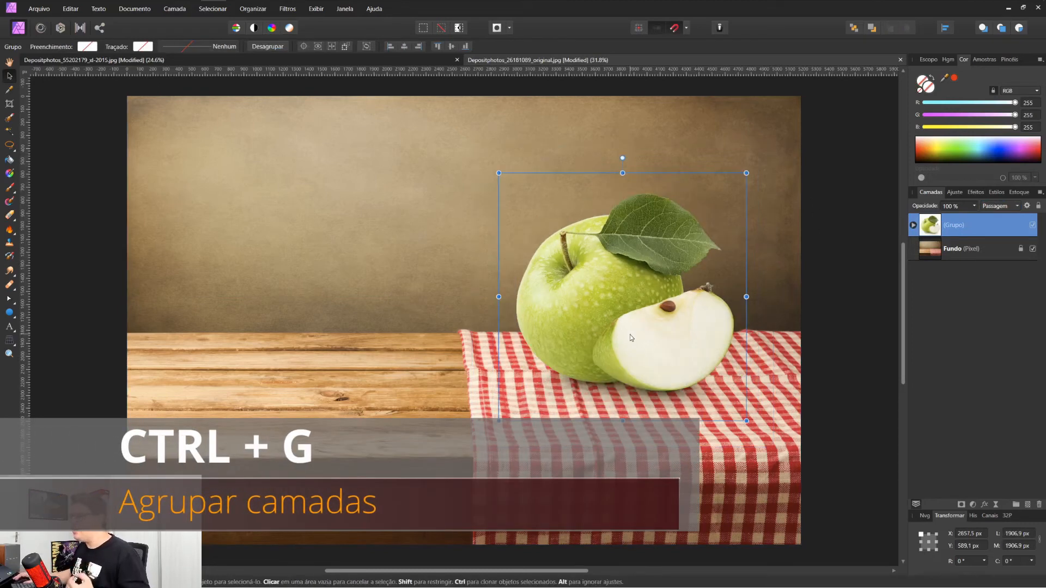
{"action": "left_click_drag", "start_coordinate": [639, 327], "coordinate": [617, 336]}
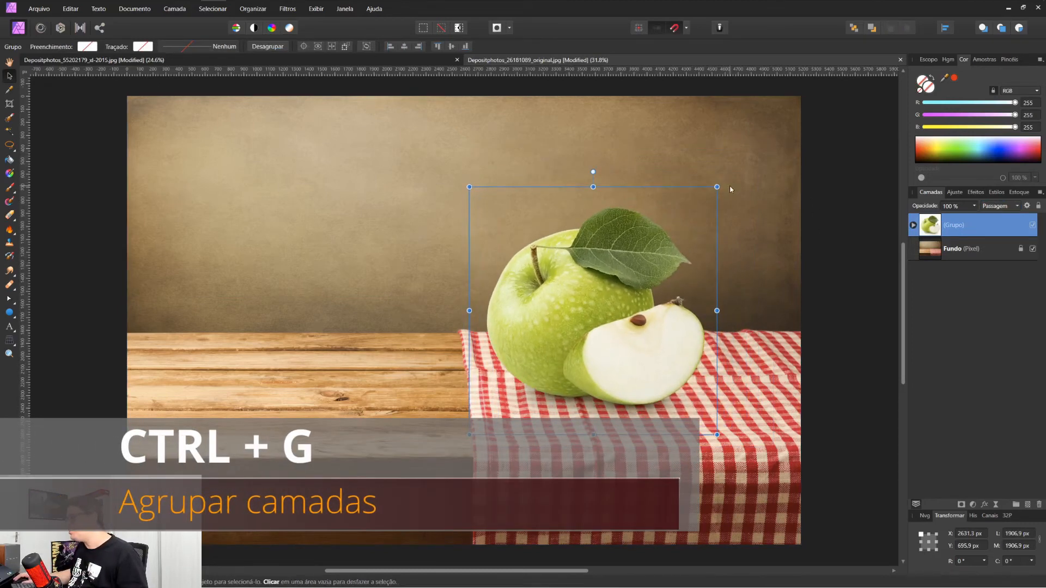
{"action": "left_click_drag", "start_coordinate": [723, 183], "coordinate": [727, 184]}
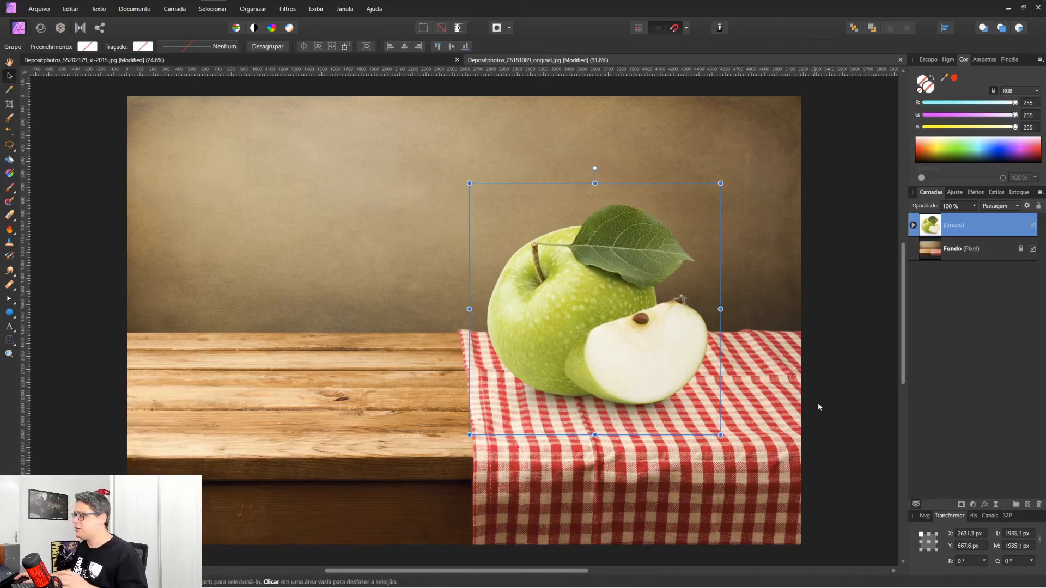
{"action": "left_click", "coordinate": [861, 422]}
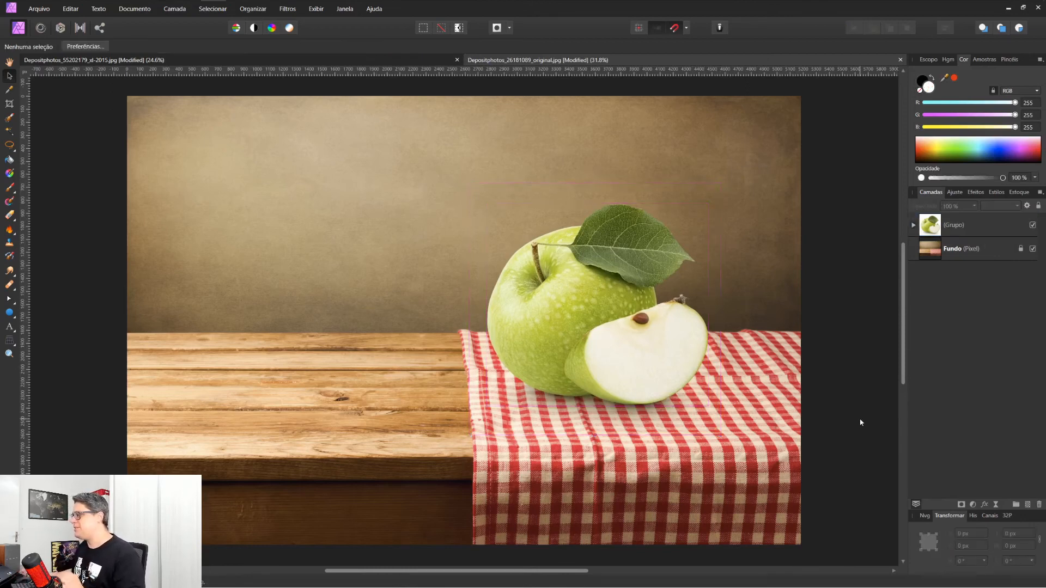